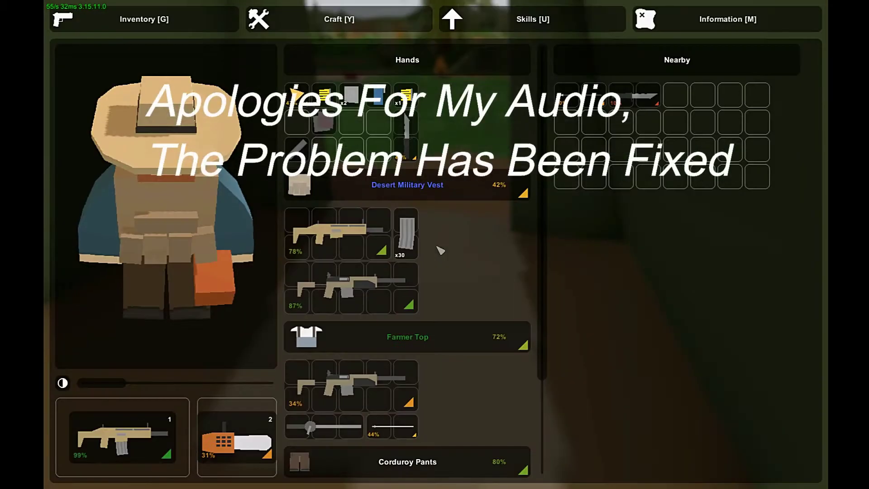
{"action": "key", "text": "g"}
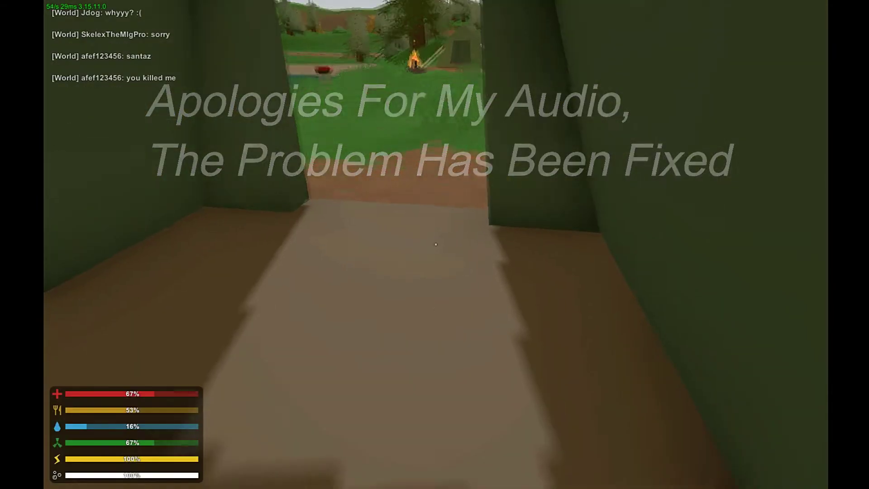
Check the inventory, equip the rifle and walk out of the tent
{"action": "key", "text": "1"}
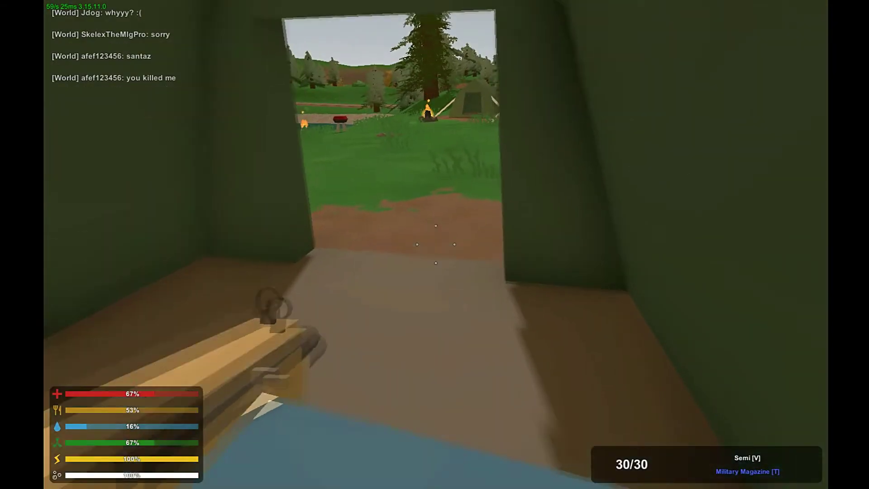
{"action": "key", "text": "w"}
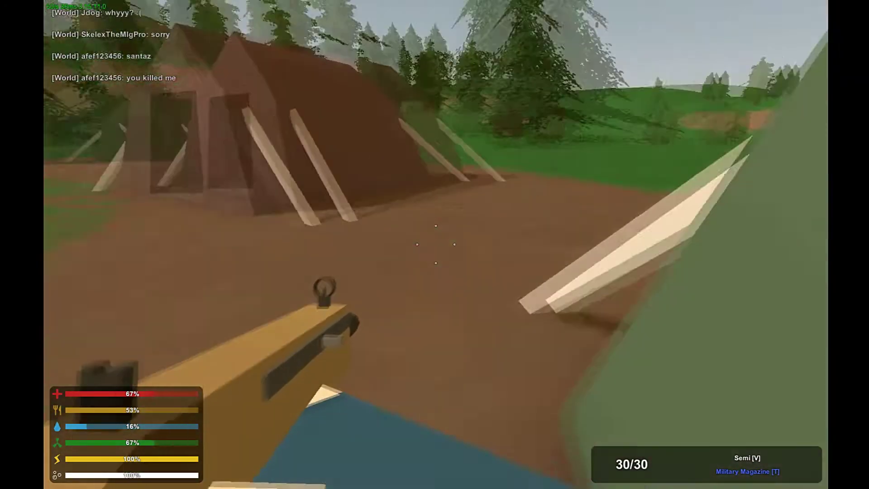
Move through the camp past the brown and green tents toward the river
{"action": "key", "text": "shift+w"}
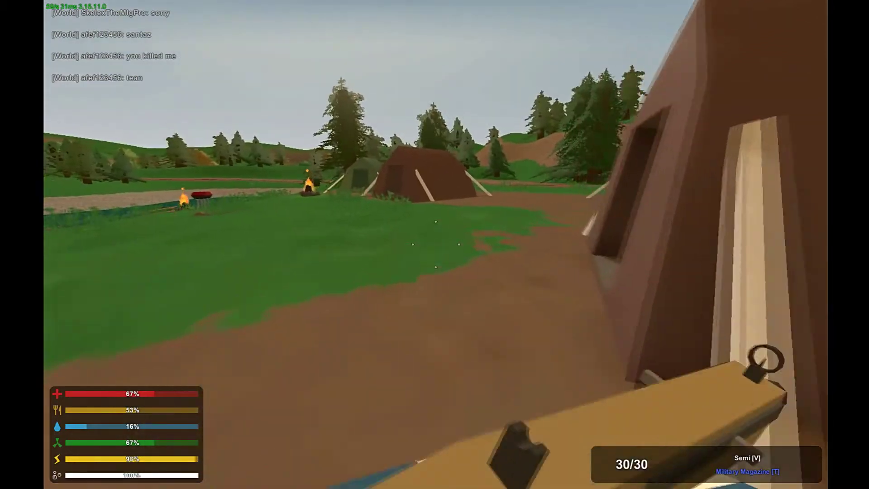
{"action": "key", "text": "shift+w"}
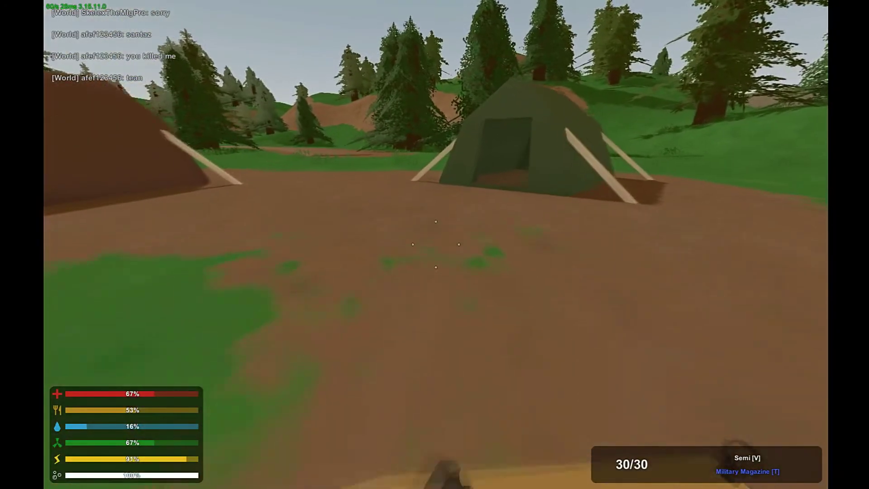
{"action": "key", "text": "shift+w"}
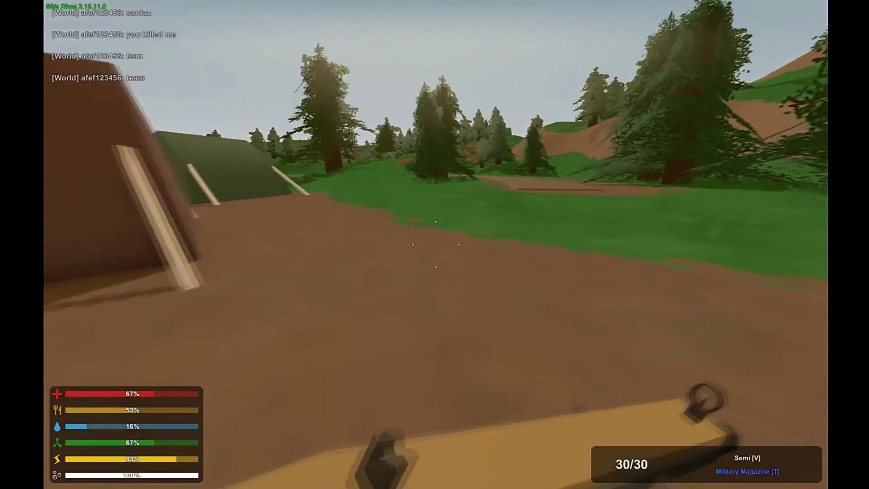
{"action": "key", "text": "w"}
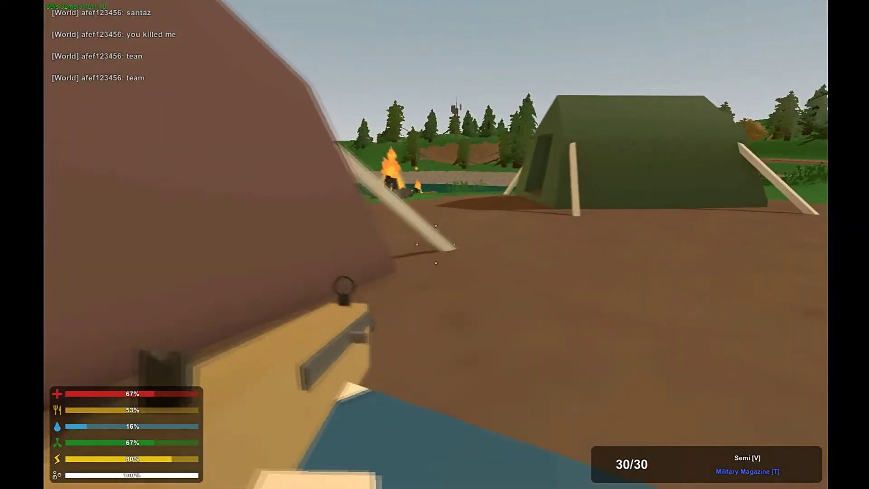
{"action": "key", "text": "w"}
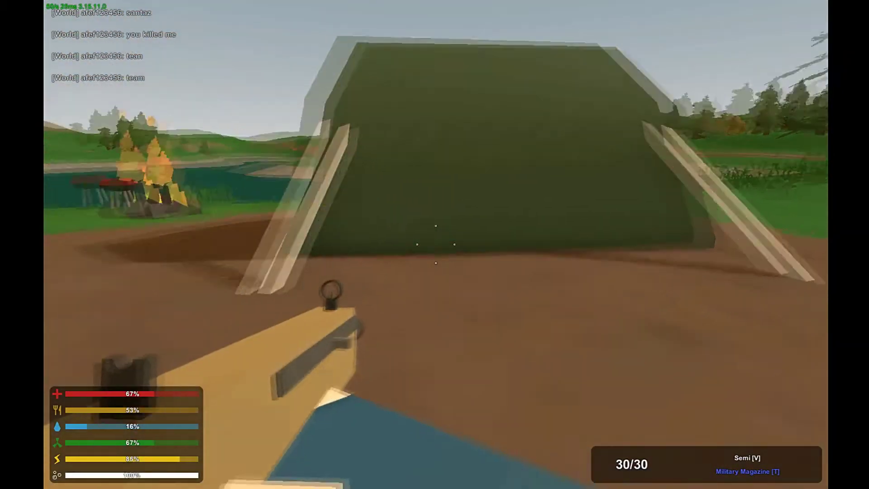
{"action": "key", "text": "shift+w"}
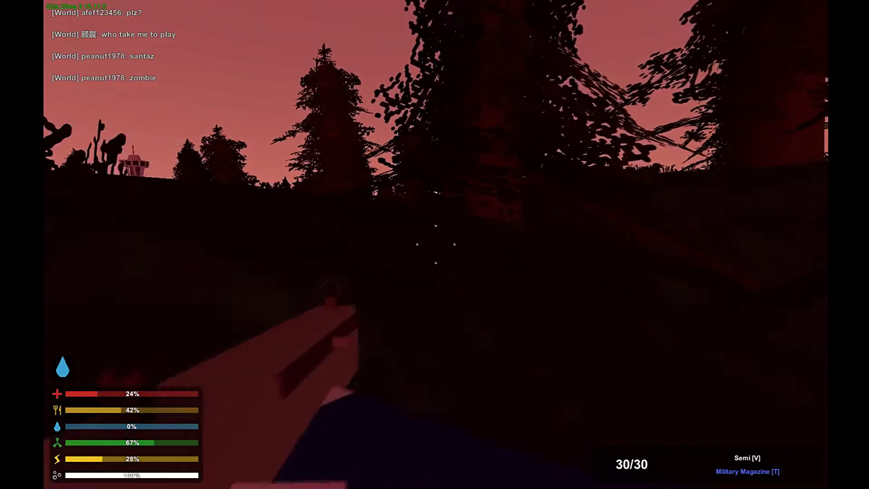
Check the inventory, then head to the lake shore
{"action": "key", "text": "g"}
{"action": "scroll", "coordinate": [406, 219], "scroll_direction": "down", "scroll_amount": 4}
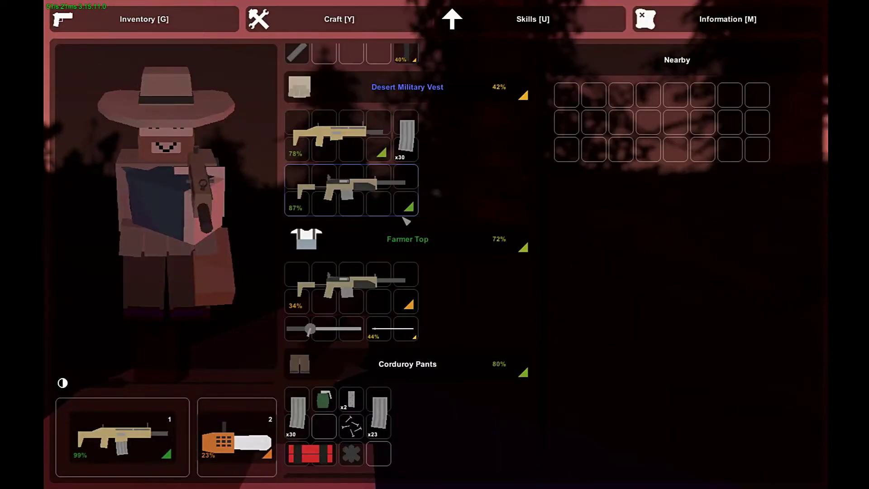
{"action": "scroll", "coordinate": [405, 221], "scroll_direction": "down", "scroll_amount": 1}
{"action": "key", "text": "g"}
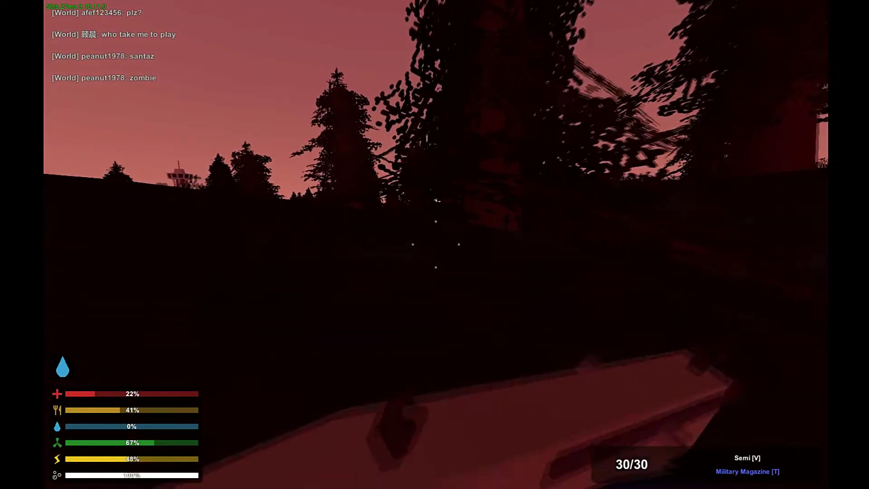
{"action": "key", "text": "shift+w"}
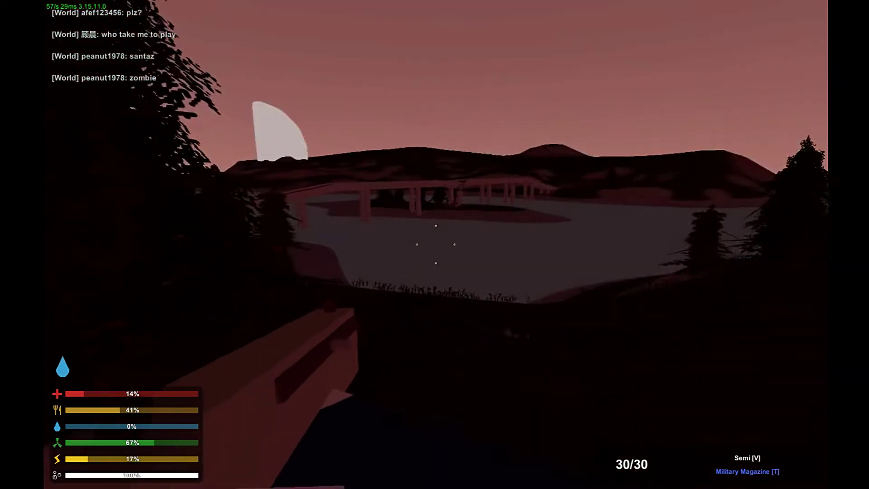
{"action": "key", "text": "shift+w"}
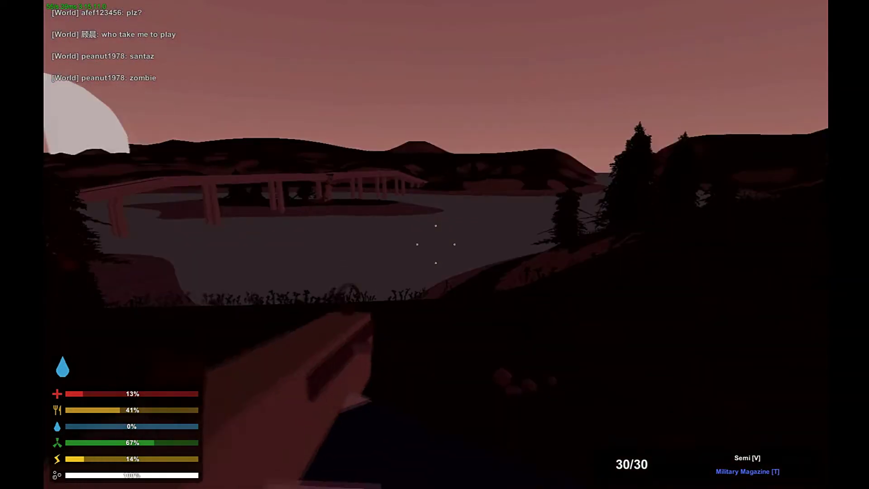
Sprint along the shore past the bridge and up the dark hillside
{"action": "key", "text": "shift+w"}
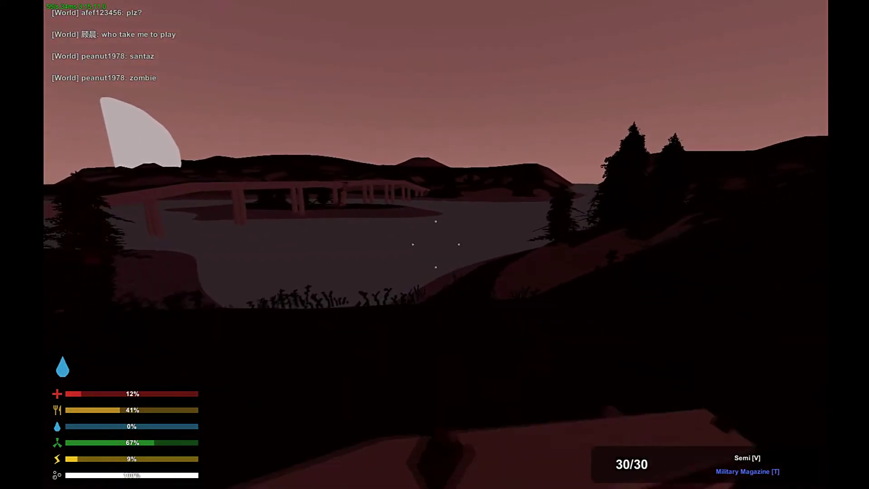
{"action": "key", "text": "shift+w"}
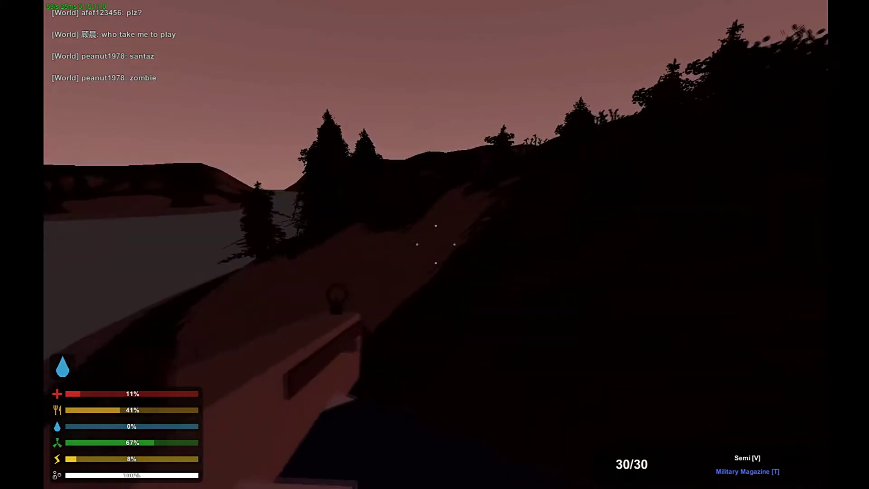
{"action": "key", "text": "shift+w"}
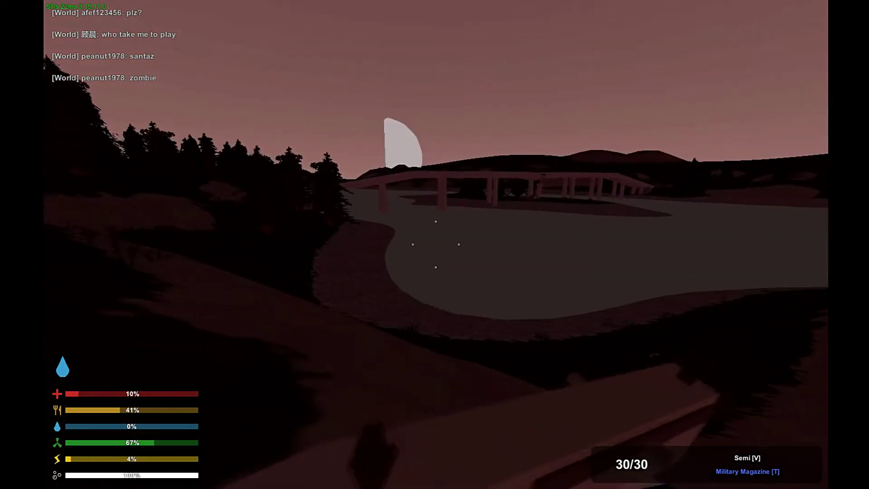
{"action": "key", "text": "shift+w"}
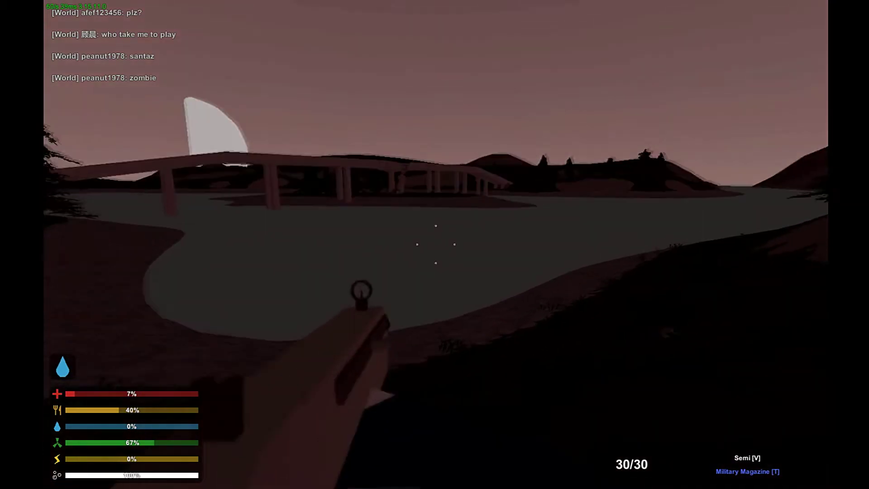
{"action": "key", "text": "shift+w"}
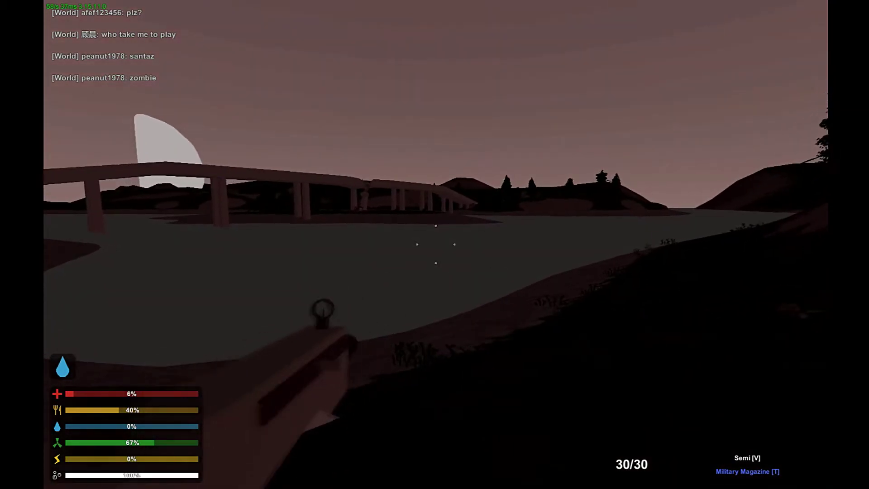
{"action": "key", "text": "w"}
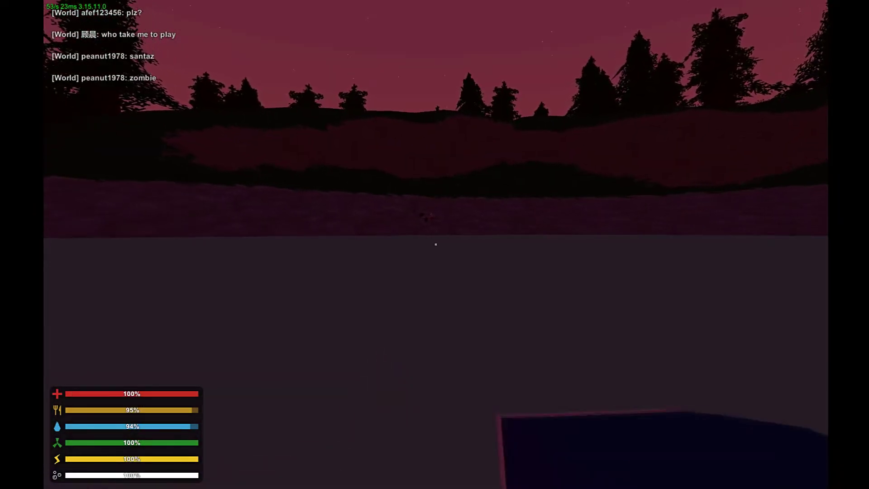
Throw five bare-fisted punches, then walk up to the dropped gear pile
{"action": "left_click", "coordinate": [435, 244]}
{"action": "left_click", "coordinate": [436, 244]}
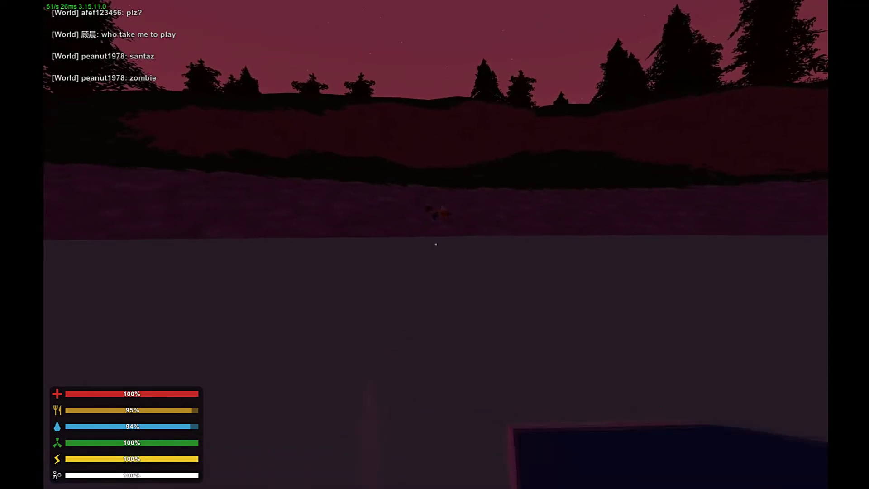
{"action": "left_click", "coordinate": [435, 244]}
{"action": "left_click", "coordinate": [435, 244]}
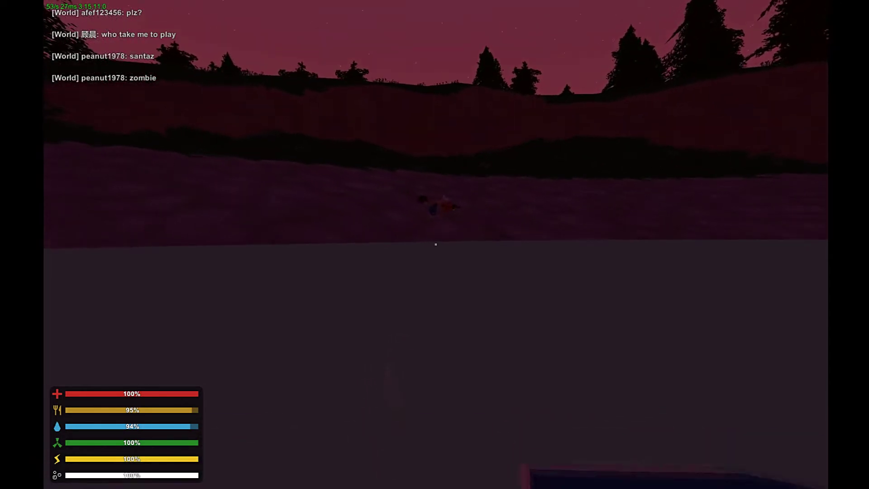
{"action": "left_click", "coordinate": [436, 244]}
{"action": "key", "text": "w"}
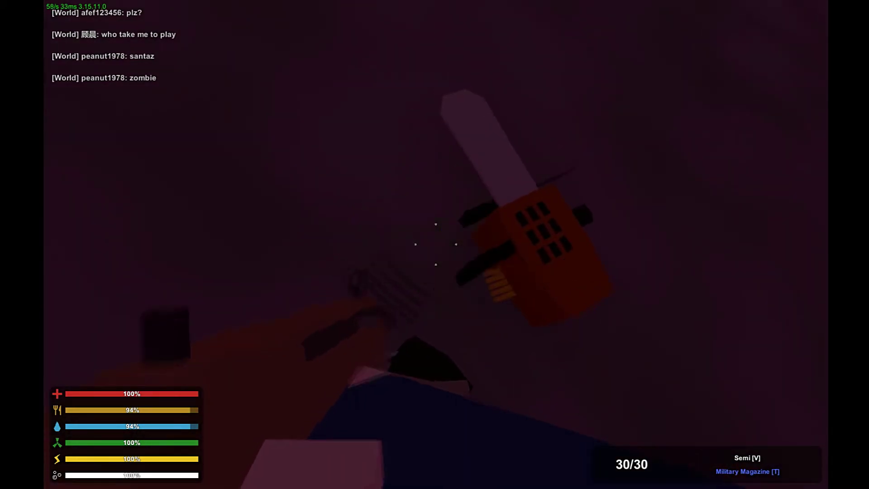
Pick up the chainsaw and military knife, then check the inventory
{"action": "key", "text": "f"}
{"action": "key", "text": "f"}
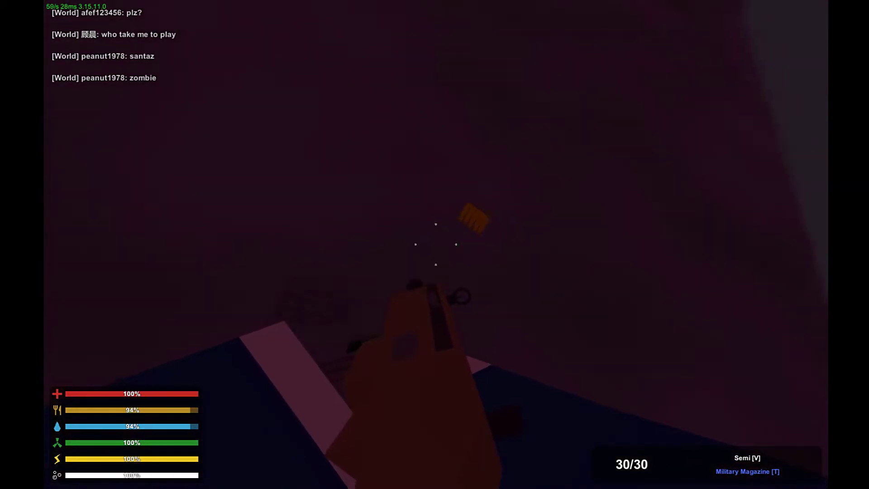
{"action": "key", "text": "f"}
{"action": "key", "text": "f"}
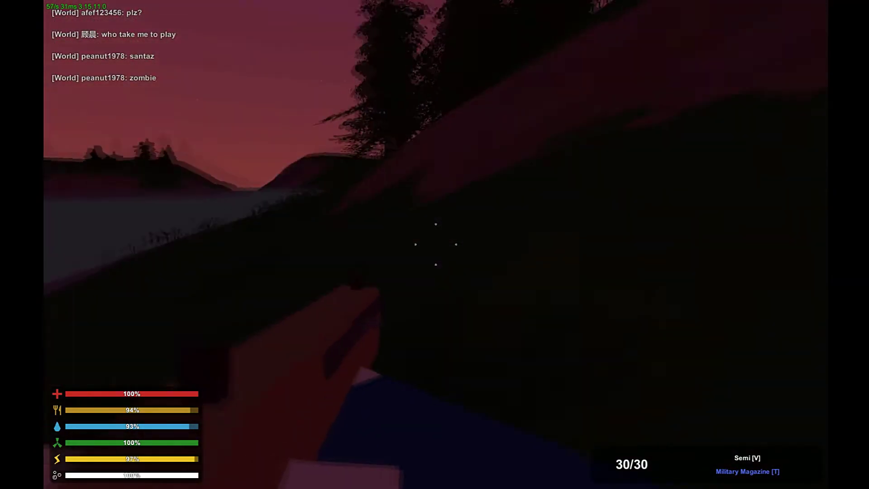
{"action": "key", "text": "g"}
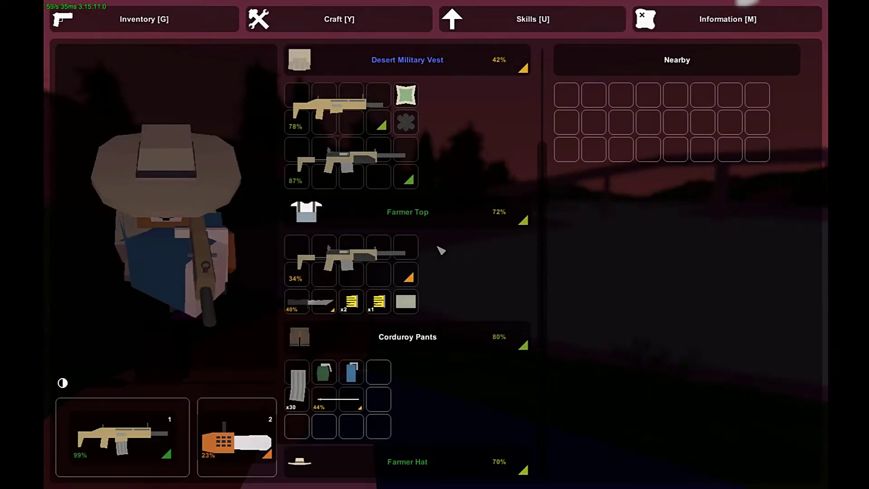
{"action": "key", "text": "g"}
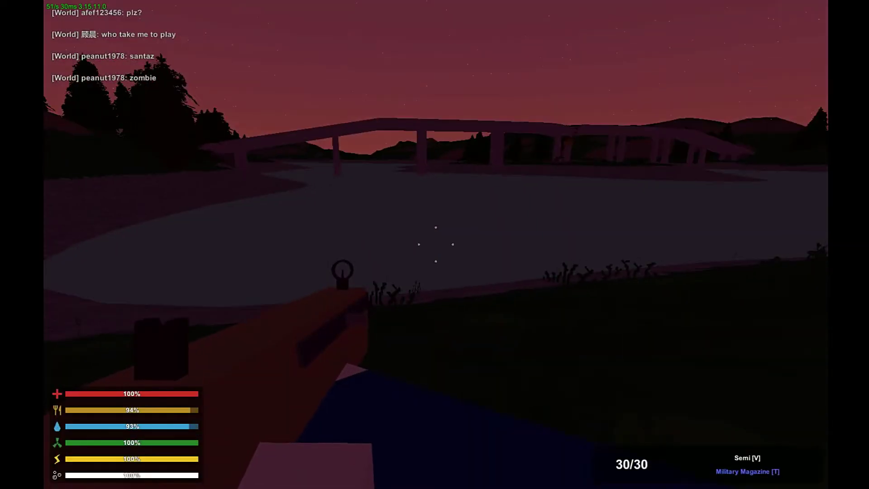
{"action": "key", "text": "g"}
Toggle the inventory several times near the watchtower, leaving it open
{"action": "key", "text": "g"}
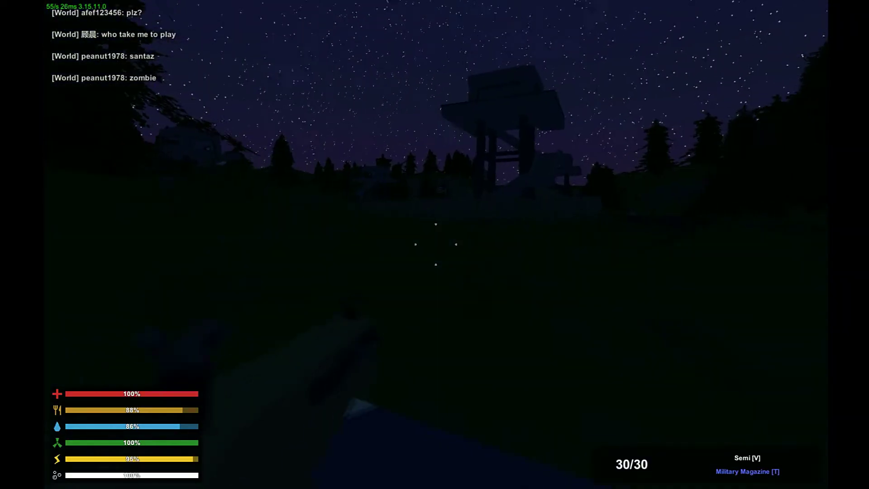
{"action": "key", "text": "g"}
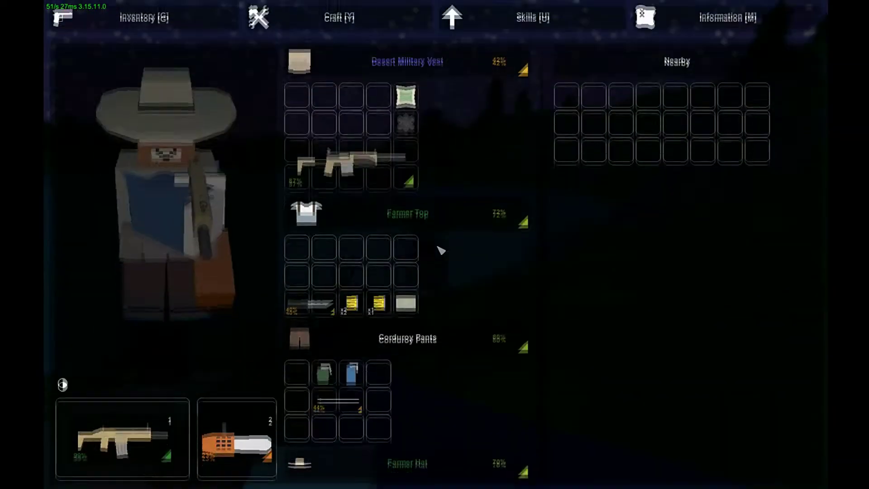
{"action": "key", "text": "g"}
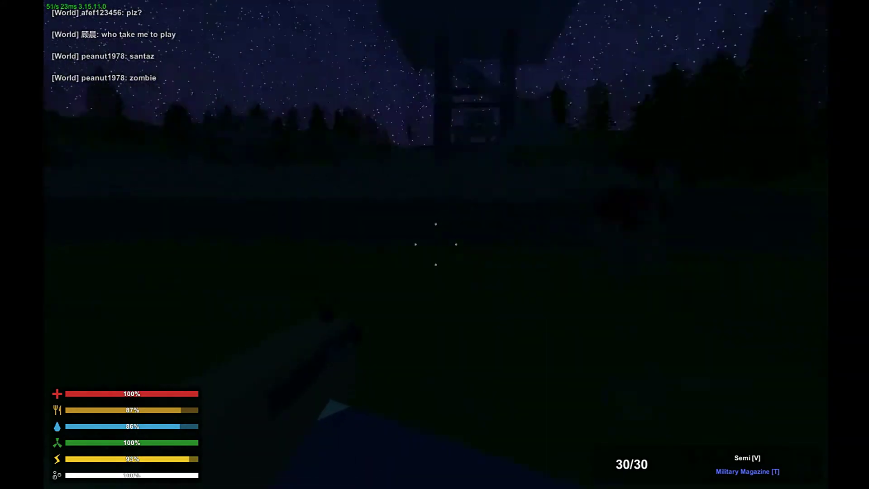
{"action": "key", "text": "g"}
{"action": "key", "text": "g"}
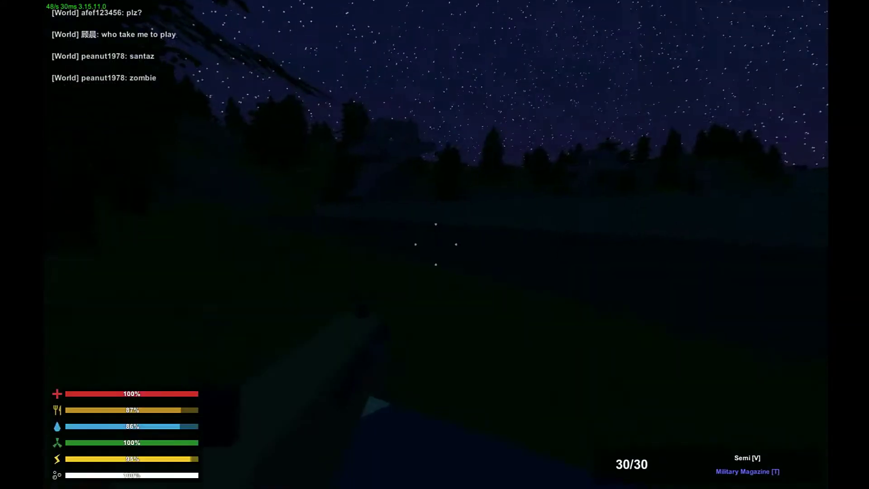
{"action": "key", "text": "g"}
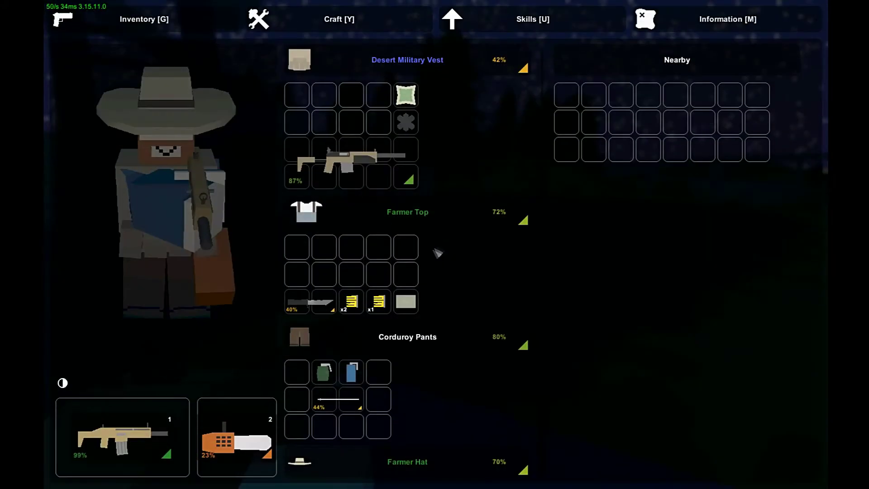
Try crafting a bandage from the Rag, then close the empty Craft screen
{"action": "left_click", "coordinate": [413, 309]}
{"action": "left_click", "coordinate": [480, 359]}
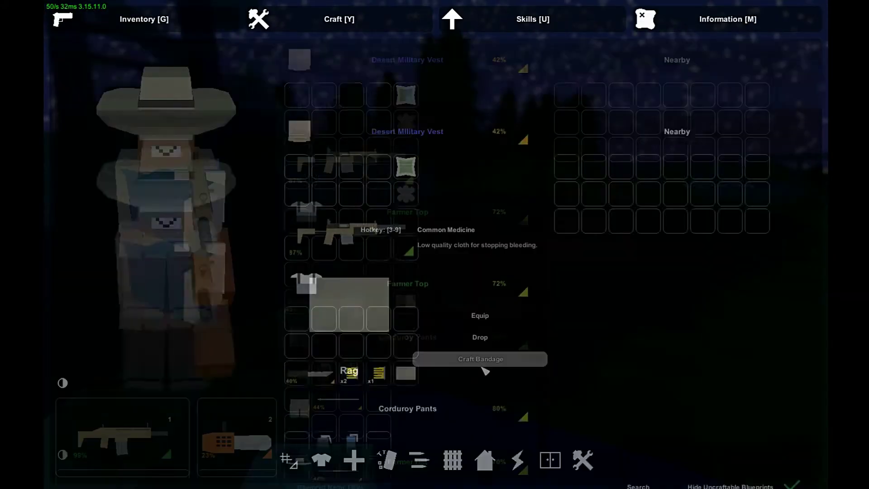
{"action": "key", "text": "y"}
{"action": "key", "text": "y"}
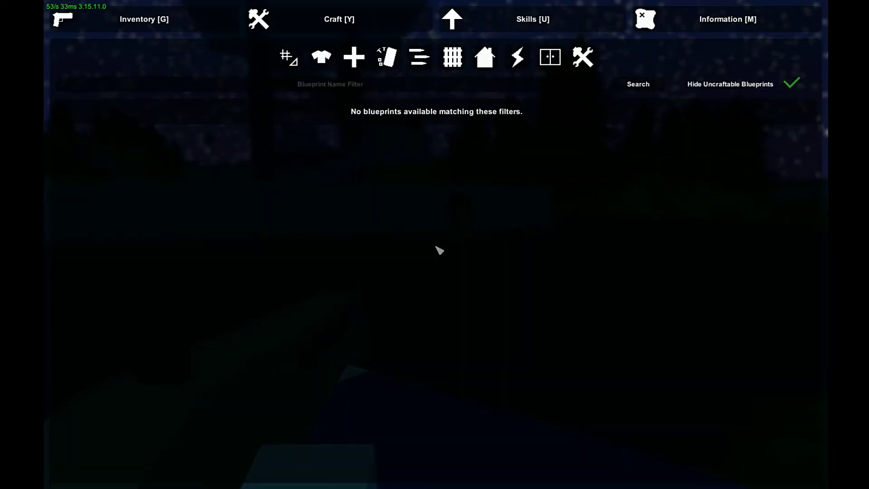
{"action": "key", "text": "y"}
Inspect the Rag again, close the inventory and approach the figure ahead
{"action": "key", "text": "g"}
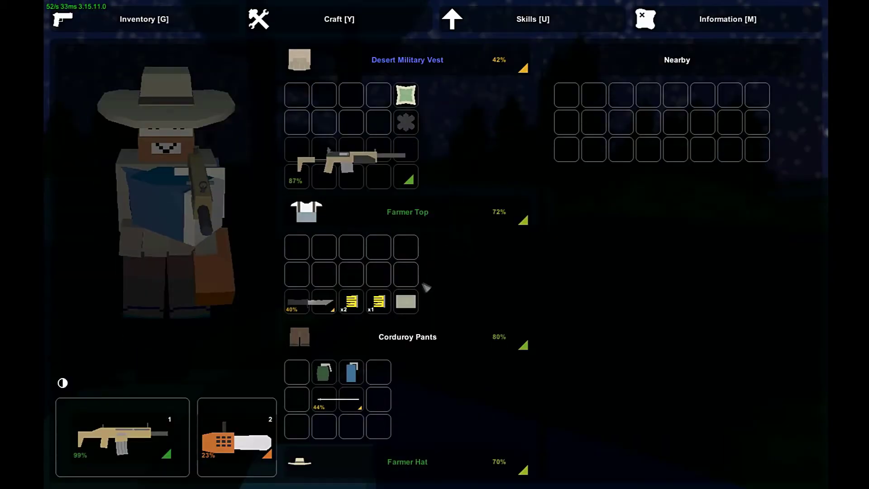
{"action": "left_click", "coordinate": [413, 300]}
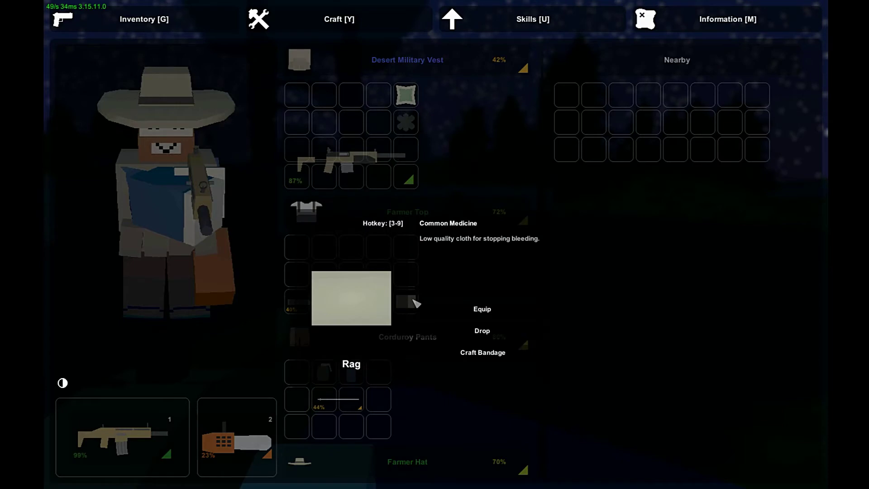
{"action": "key", "text": "g"}
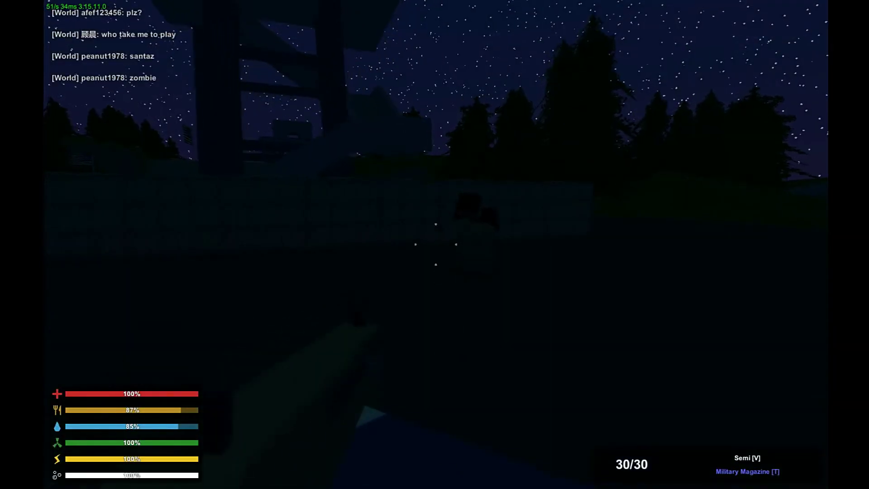
{"action": "key", "text": "w"}
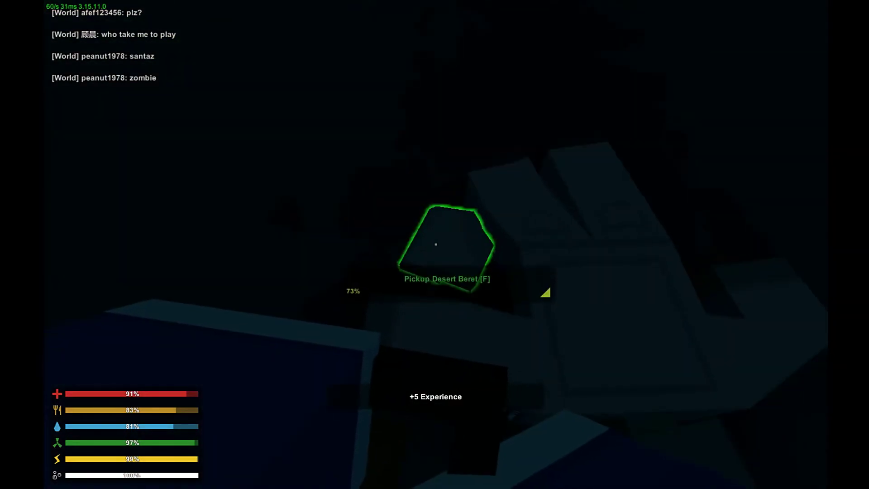
Inspect the Desert Beret's options in the inventory
{"action": "key", "text": "g"}
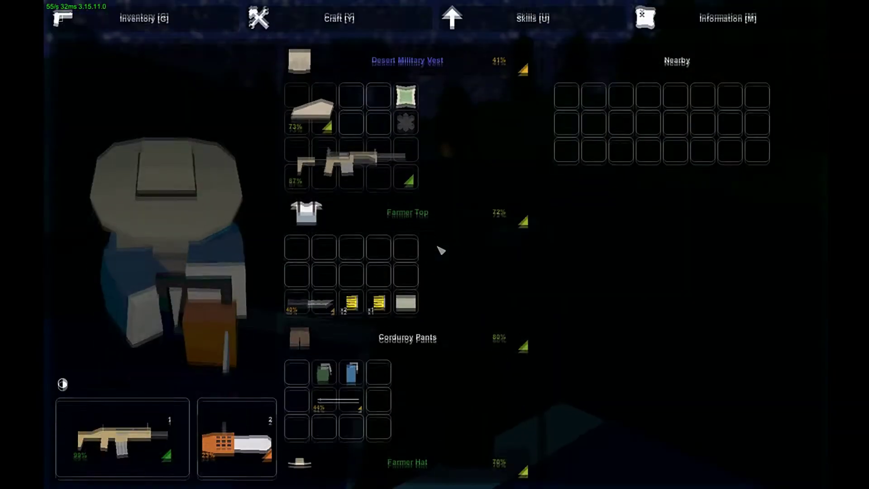
{"action": "scroll", "coordinate": [348, 320], "scroll_direction": "up", "scroll_amount": 2}
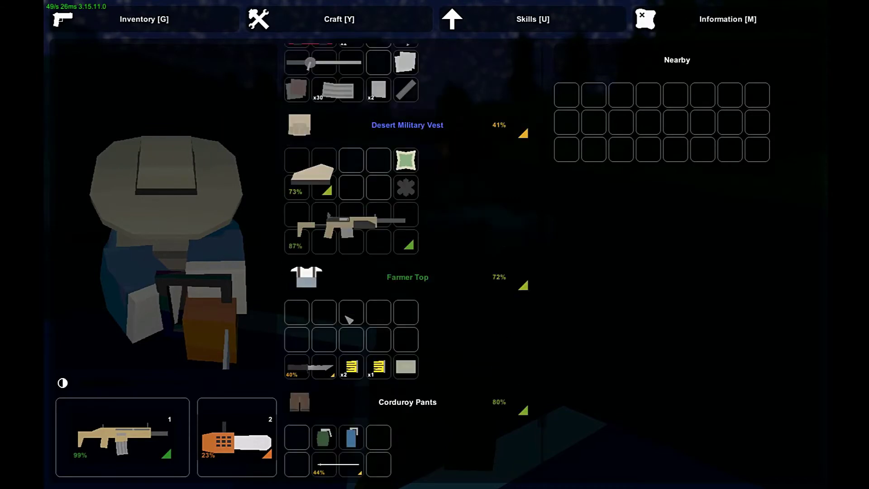
{"action": "scroll", "coordinate": [349, 320], "scroll_direction": "up", "scroll_amount": 2}
{"action": "left_click", "coordinate": [323, 232]}
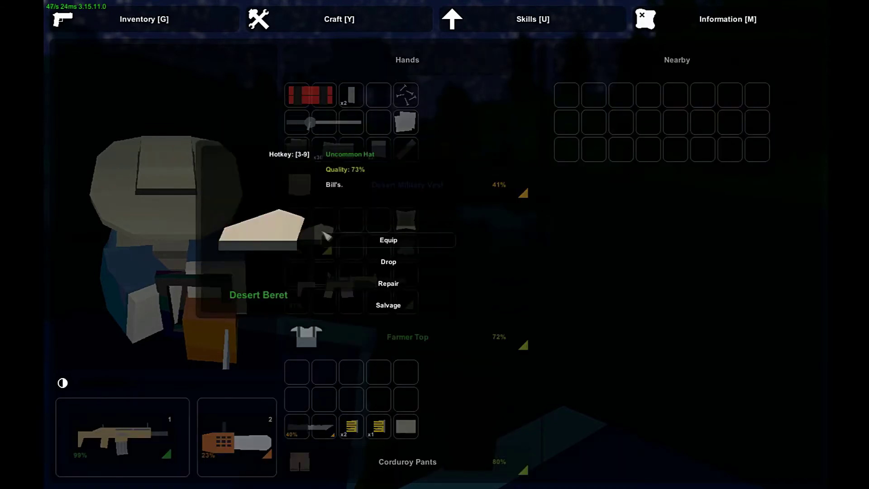
{"action": "key", "text": "g"}
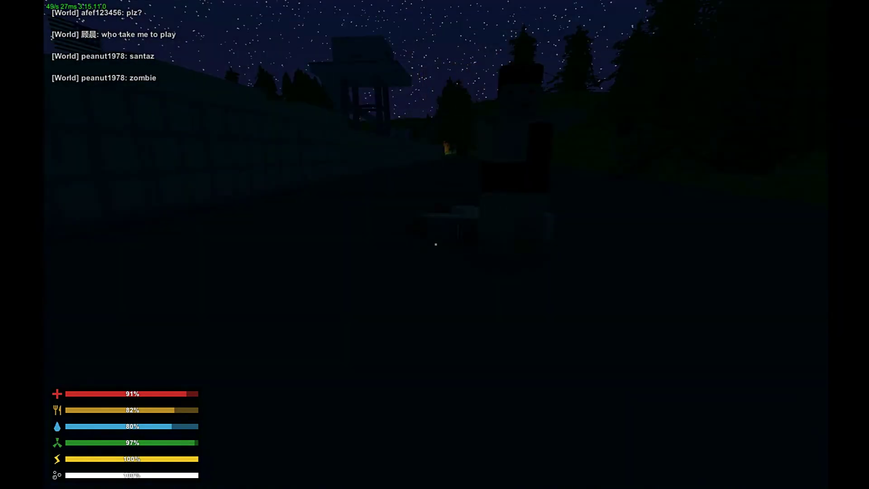
Salvage the Farmer Hat, craft the Cloth into a Rag, and exit
{"action": "key", "text": "g"}
{"action": "left_click", "coordinate": [324, 246]}
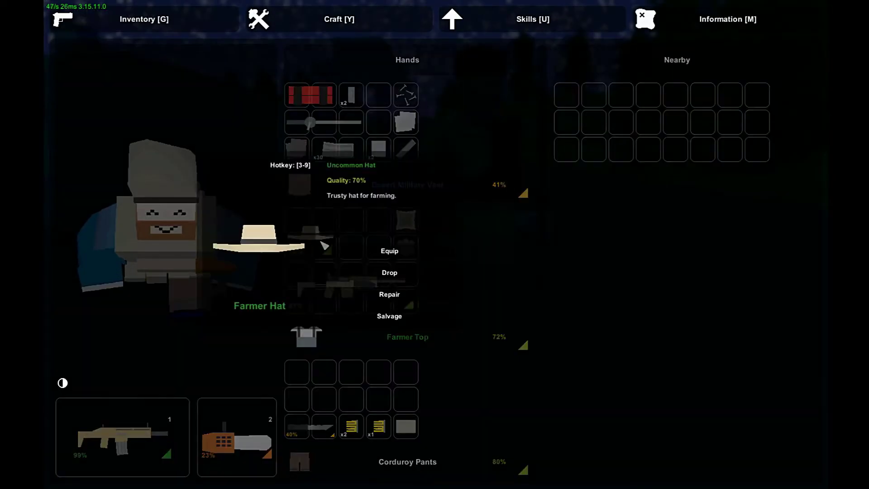
{"action": "left_click", "coordinate": [380, 319]}
{"action": "left_click", "coordinate": [347, 31]}
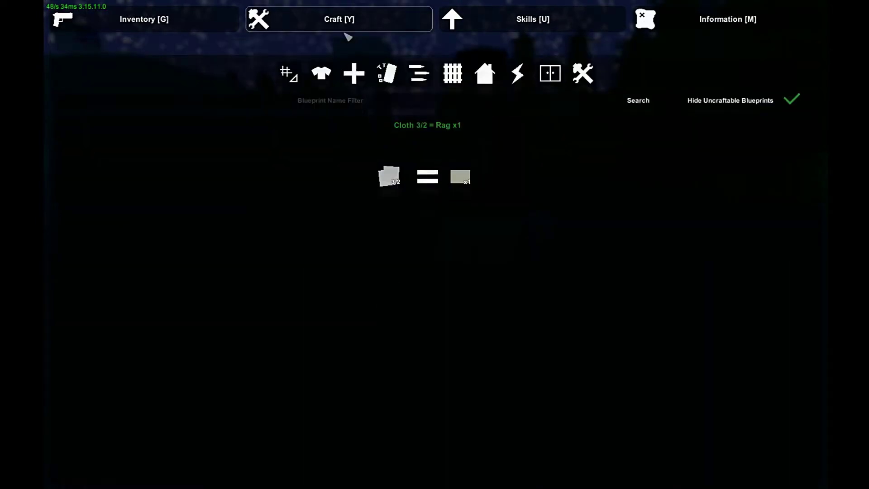
{"action": "left_click", "coordinate": [405, 161]}
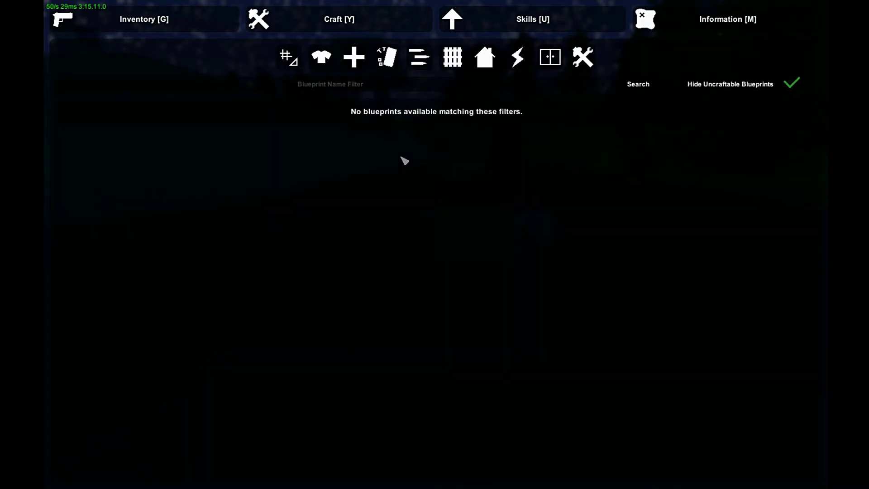
{"action": "key", "text": "Escape"}
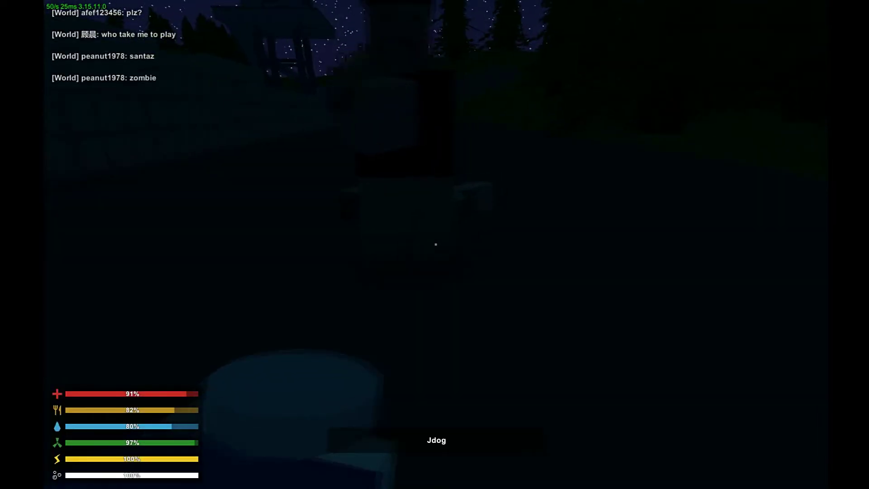
Apply the bandage, sprint to the military base and fire two shots
{"action": "left_click", "coordinate": [436, 244]}
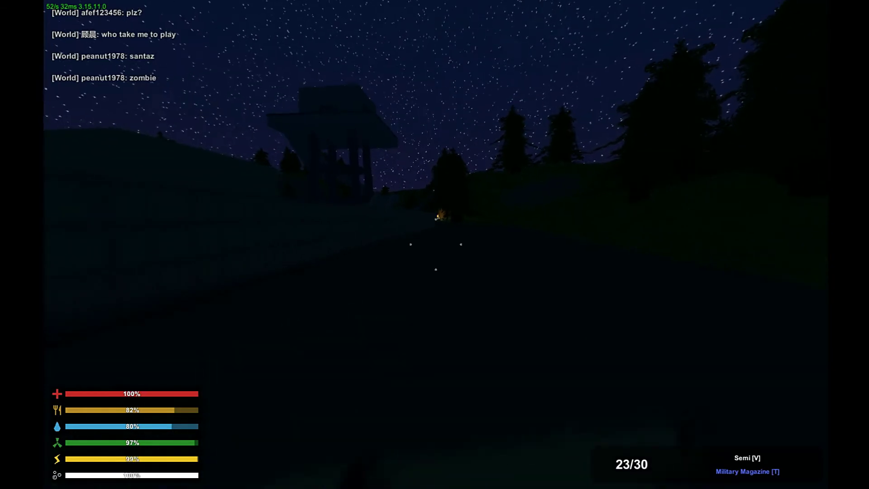
{"action": "key", "text": "shift+w"}
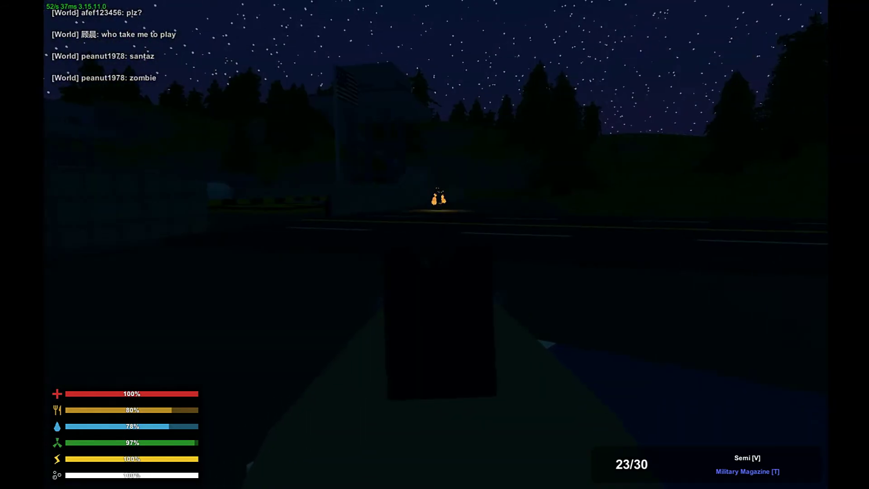
{"action": "left_click", "coordinate": [435, 245]}
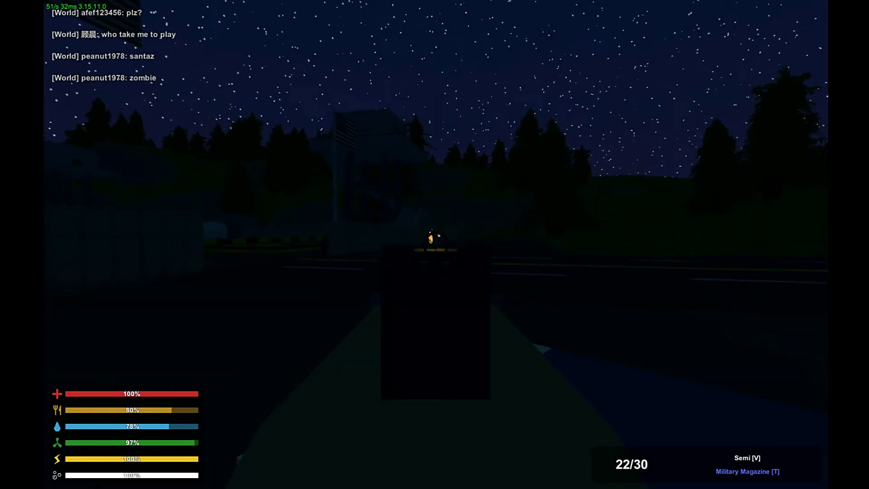
{"action": "left_click", "coordinate": [435, 245]}
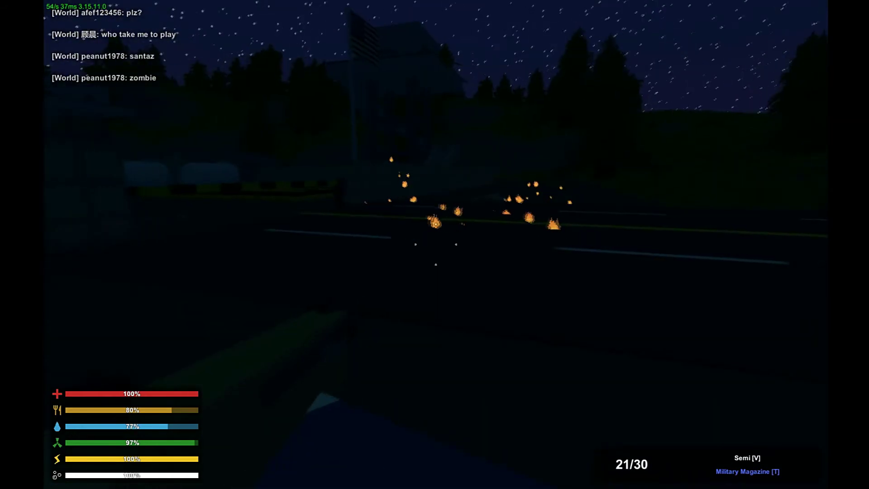
Move around the base, then check the map and inventory
{"action": "key", "text": "shift+w"}
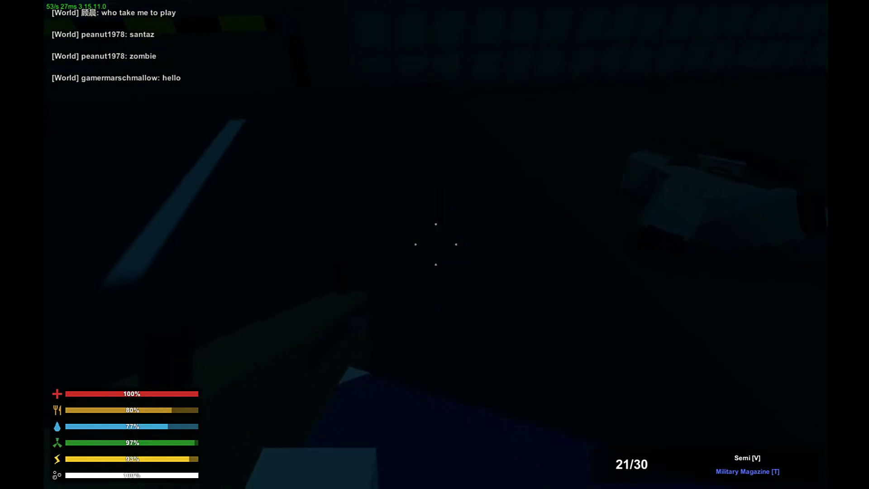
{"action": "key", "text": "m"}
{"action": "key", "text": "m"}
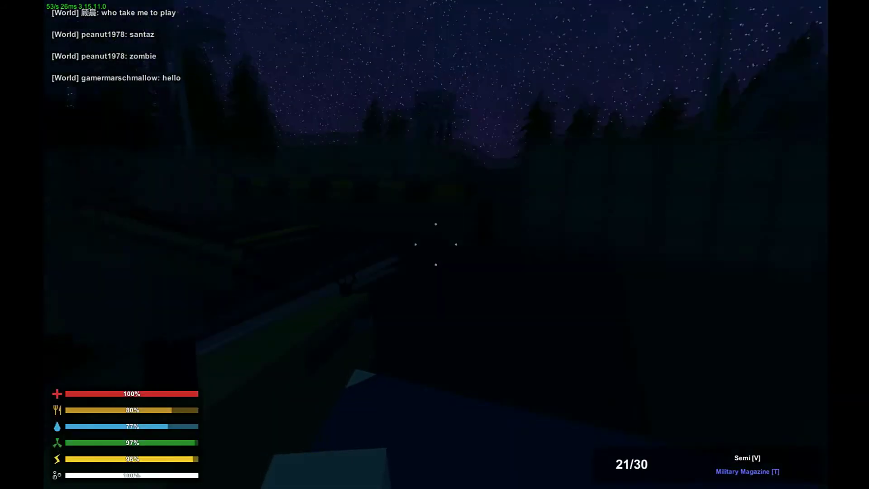
{"action": "key", "text": "m"}
{"action": "key", "text": "m"}
{"action": "key", "text": "g"}
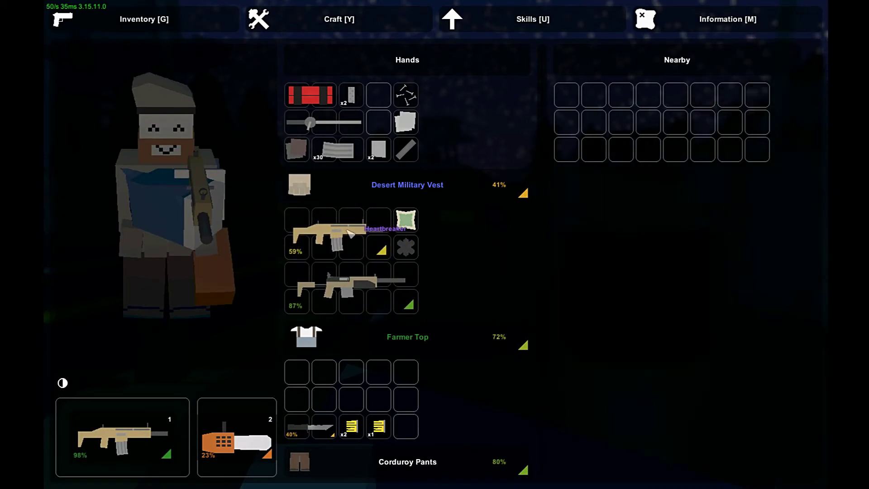
{"action": "key", "text": "g"}
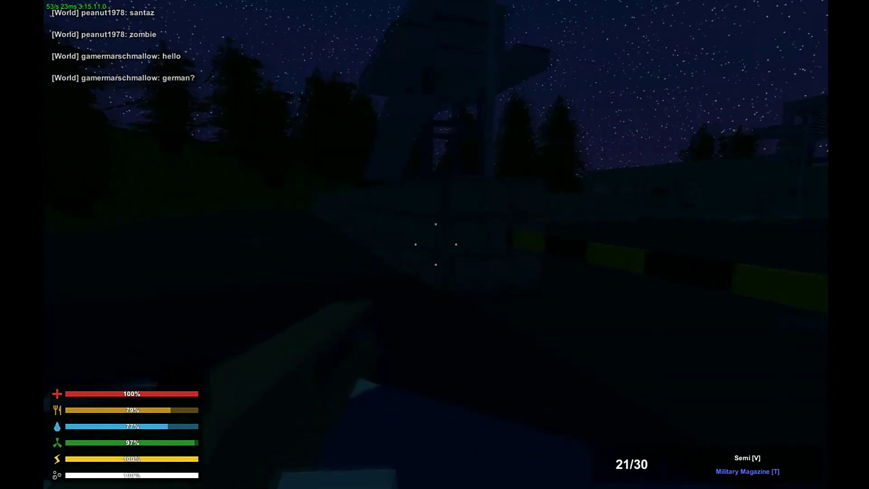
Run to the watchtower, aim down sights and shoot the zombie ahead
{"action": "key", "text": "shift+w"}
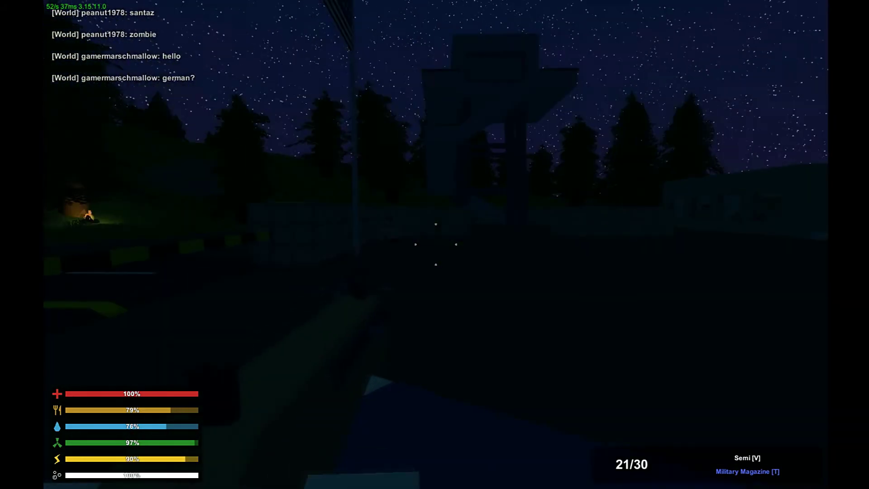
{"action": "right_click", "coordinate": [435, 245]}
{"action": "right_click", "coordinate": [435, 245]}
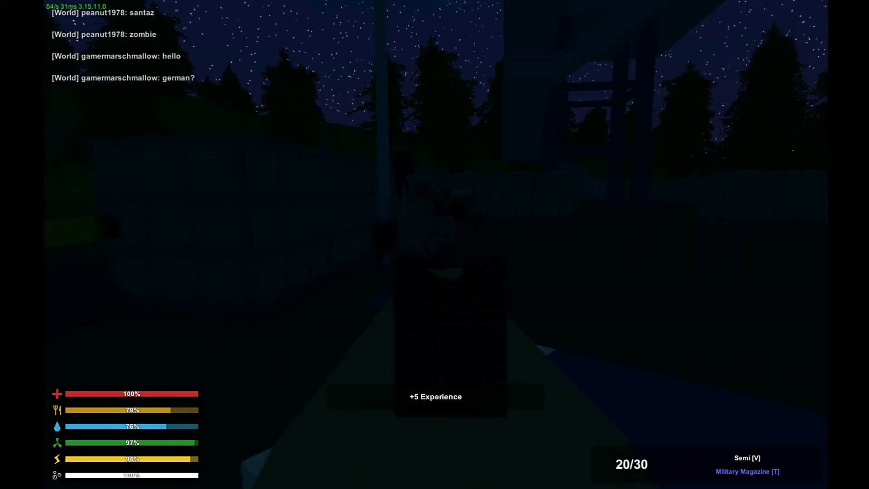
{"action": "left_click", "coordinate": [435, 245]}
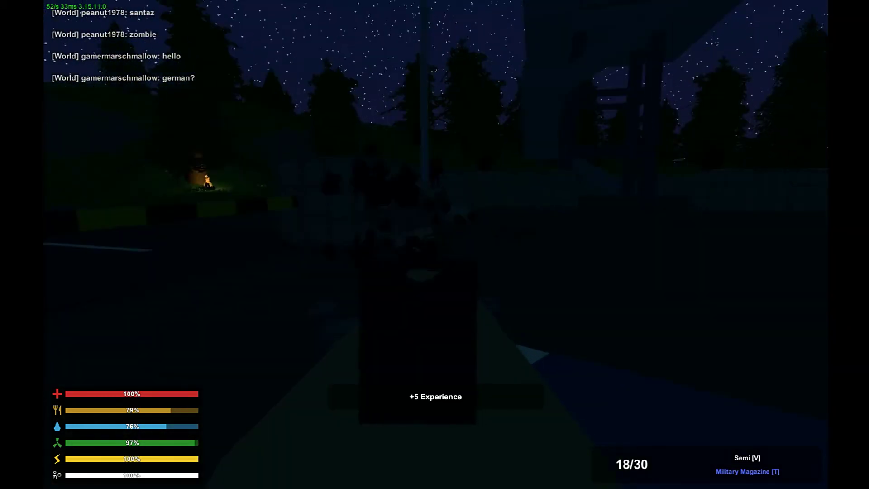
{"action": "right_click", "coordinate": [434, 245]}
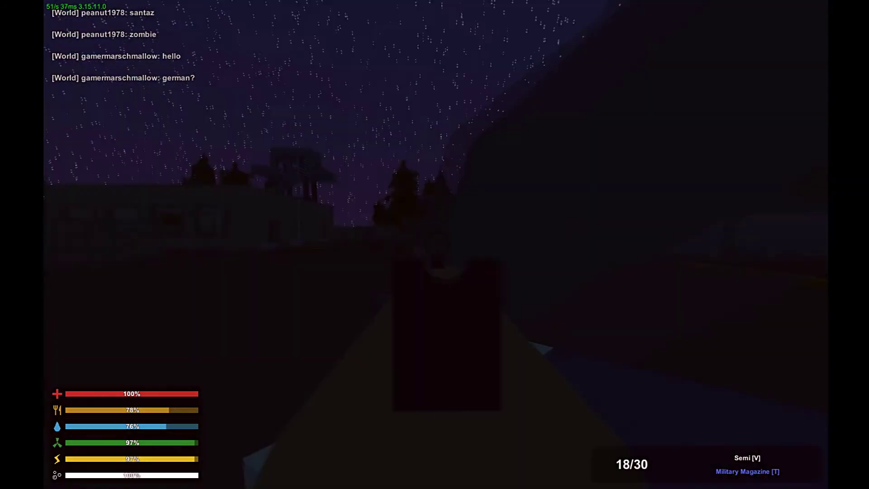
Fire twice at the approaching zombie, then respawn from the death screen
{"action": "left_click", "coordinate": [435, 243]}
{"action": "left_click", "coordinate": [435, 244]}
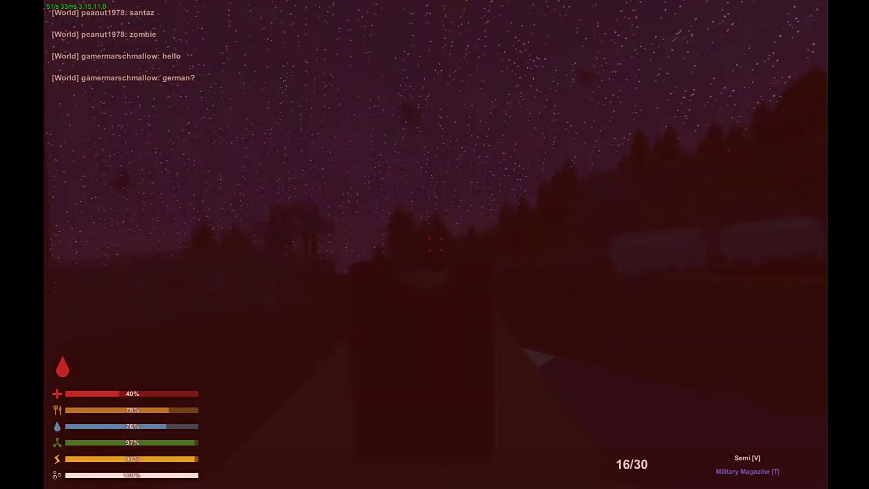
{"action": "left_click", "coordinate": [434, 245]}
{"action": "left_click", "coordinate": [435, 244]}
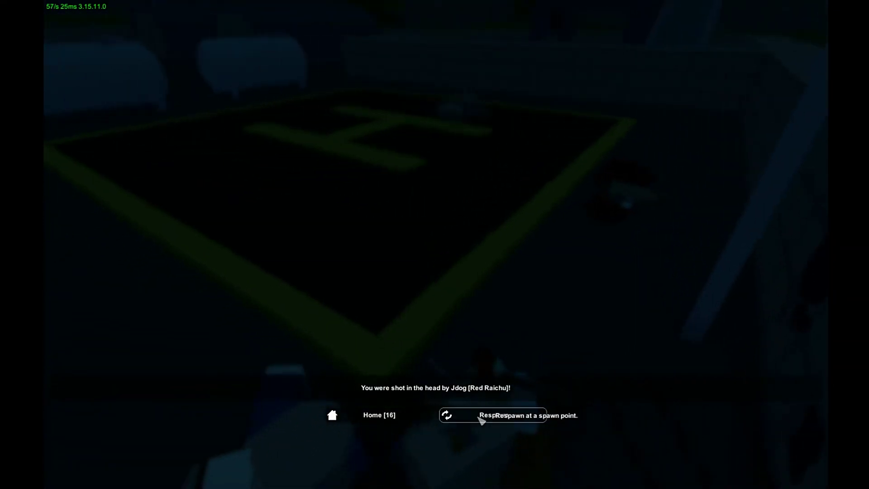
{"action": "left_click", "coordinate": [492, 415]}
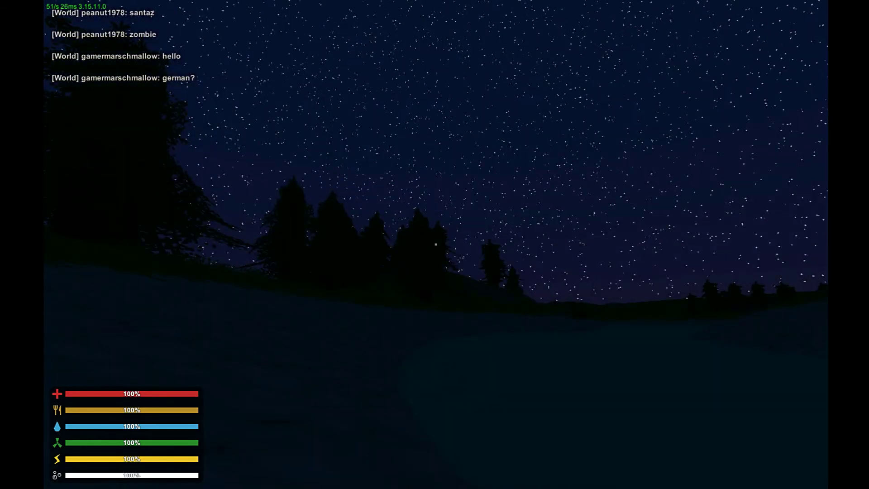